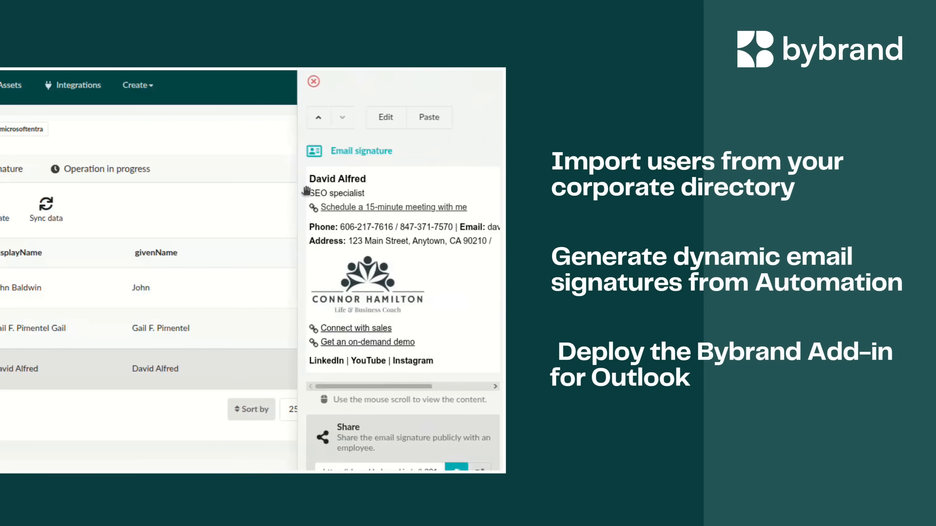
Preview the employees' generated email signatures one after another, checking each signature's full width.
{"action": "left_click", "coordinate": [316, 119]}
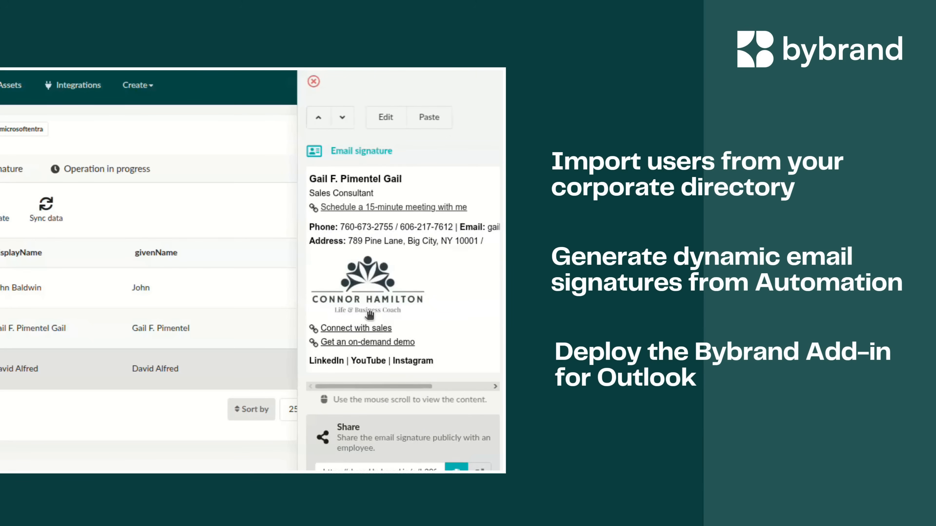
{"action": "scroll", "coordinate": [368, 313], "scroll_direction": "right", "scroll_amount": 3}
{"action": "scroll", "coordinate": [370, 315], "scroll_direction": "right", "scroll_amount": 1}
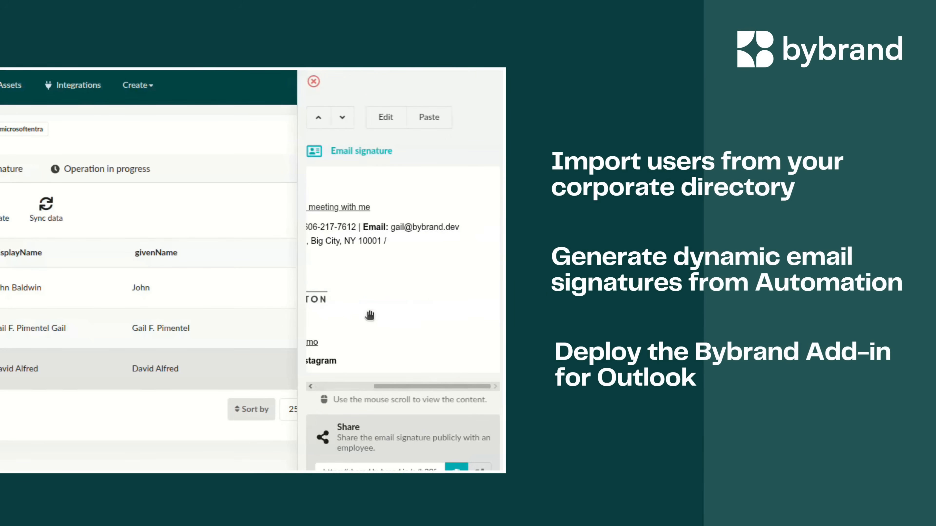
{"action": "scroll", "coordinate": [369, 315], "scroll_direction": "left", "scroll_amount": 4}
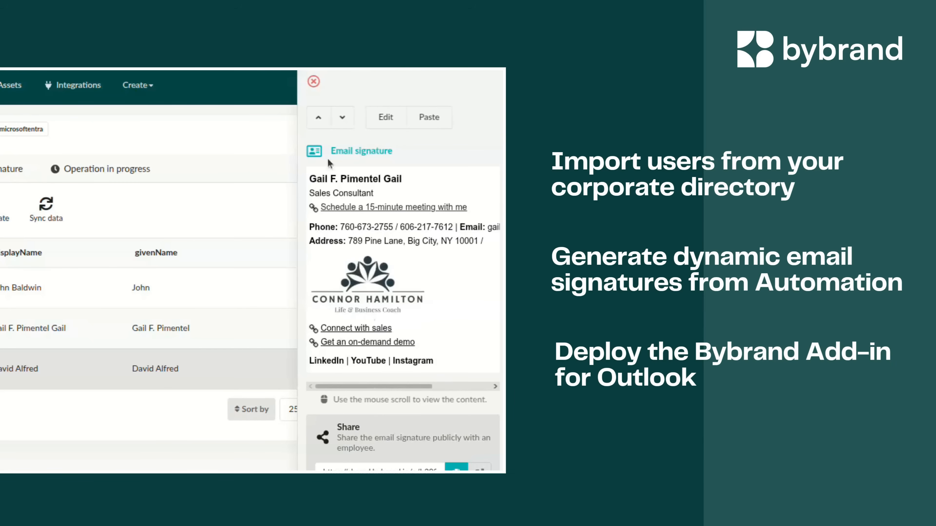
{"action": "left_click", "coordinate": [320, 120]}
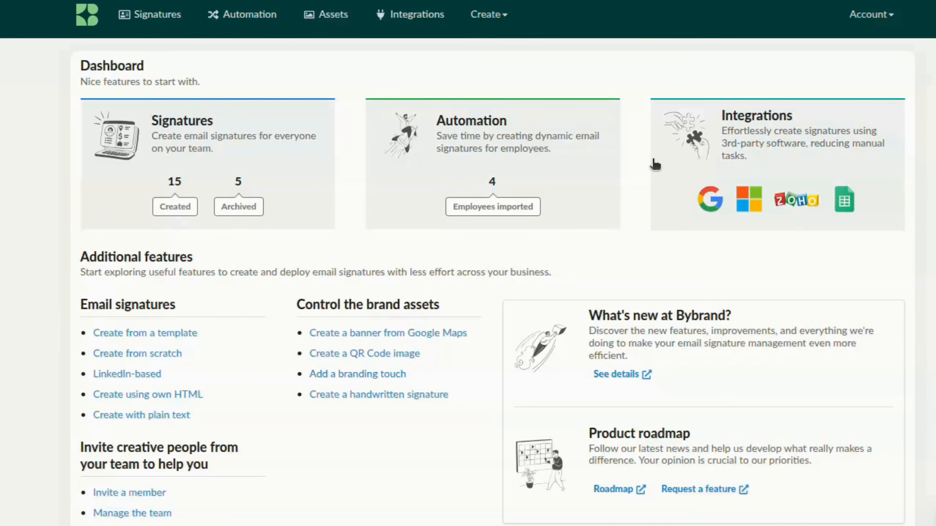
Connect the Microsoft 365 (Entra ID) integration, accepting the requested permissions with consent on behalf of the organization.
{"action": "left_click", "coordinate": [723, 123]}
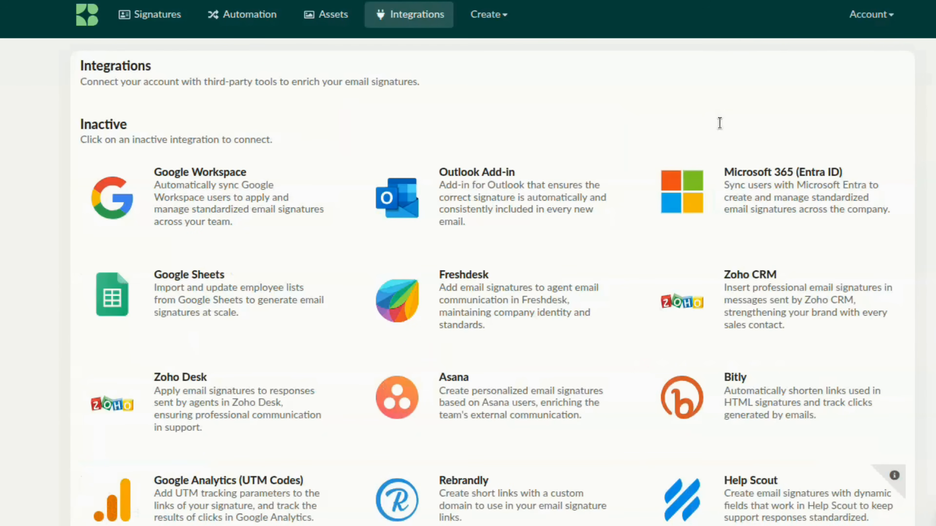
{"action": "left_click", "coordinate": [801, 196]}
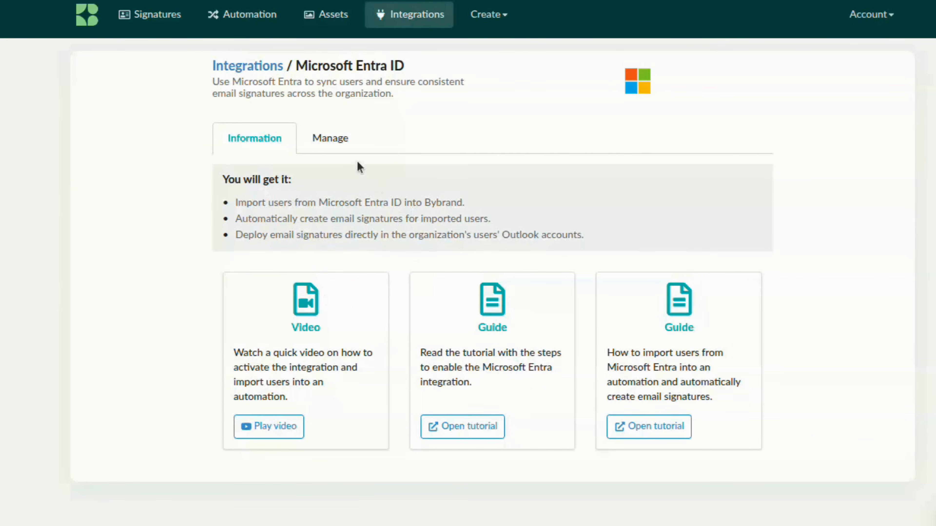
{"action": "left_click", "coordinate": [340, 141]}
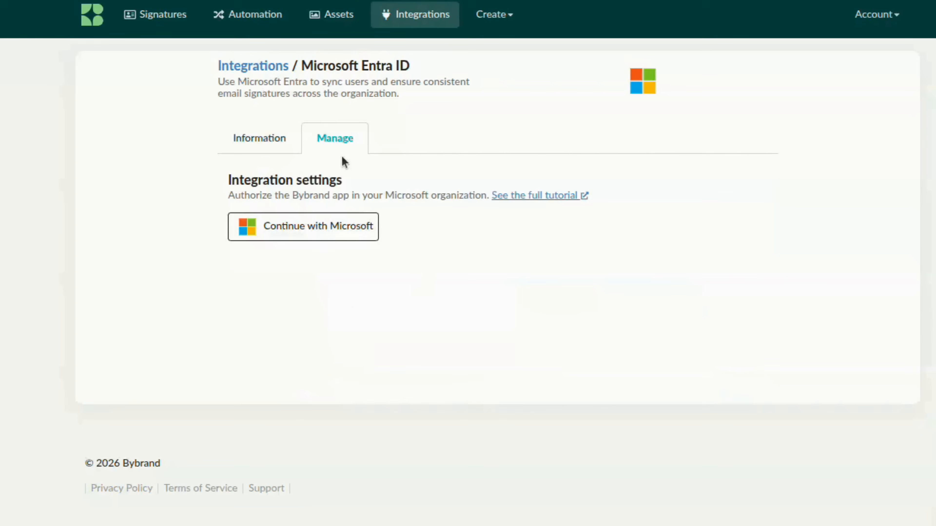
{"action": "left_click", "coordinate": [332, 236]}
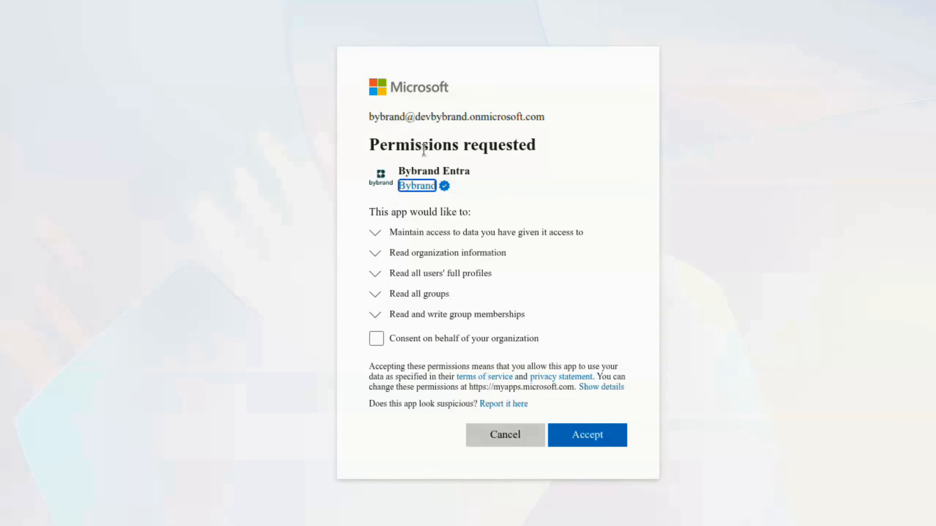
{"action": "left_click", "coordinate": [376, 339]}
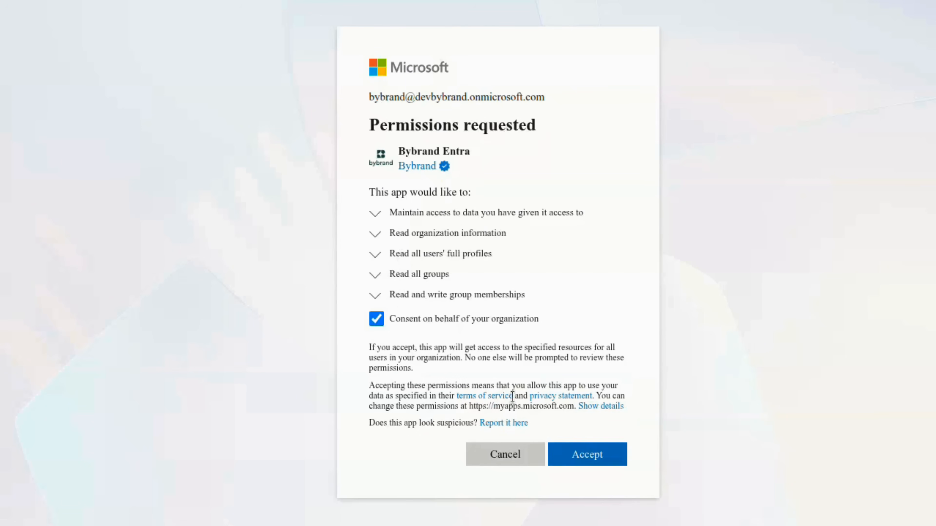
{"action": "left_click", "coordinate": [599, 460]}
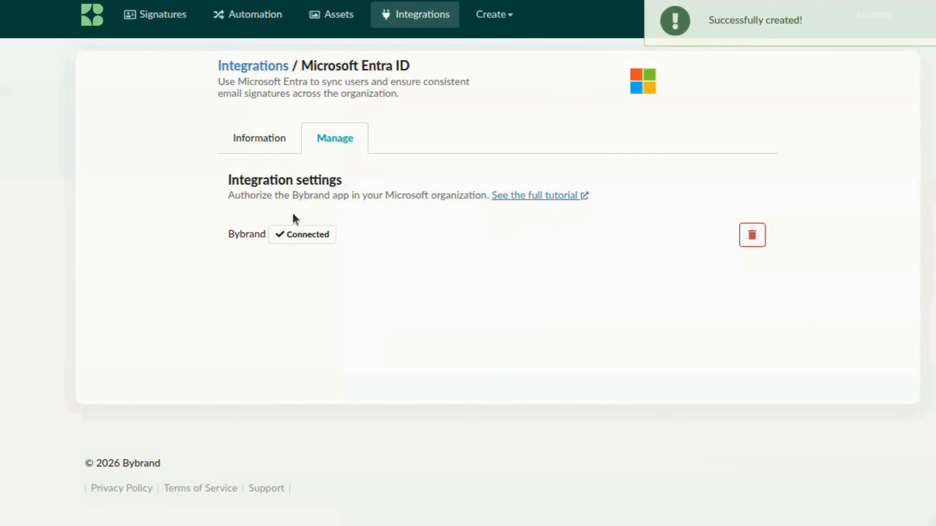
Create the automation group "My first group" and load all users from the connected Microsoft Entra organization for import.
{"action": "left_click", "coordinate": [270, 67]}
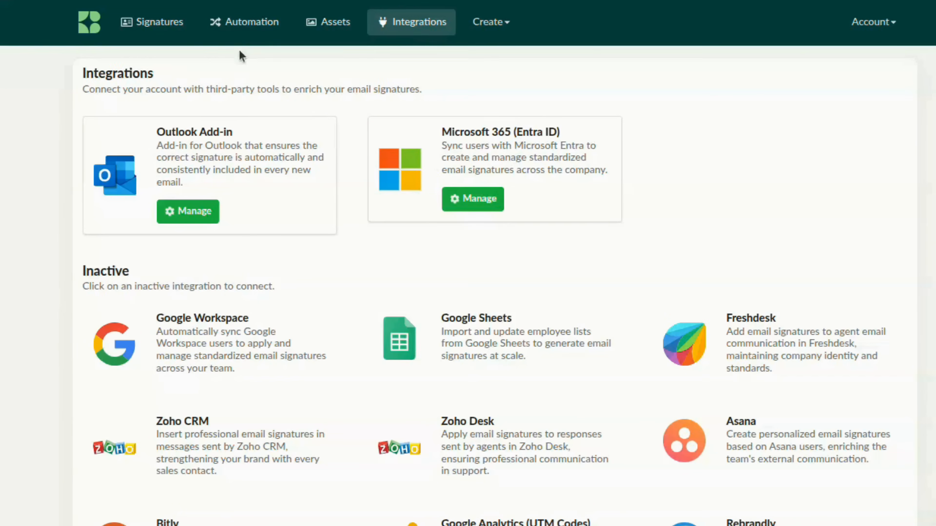
{"action": "left_click", "coordinate": [236, 29]}
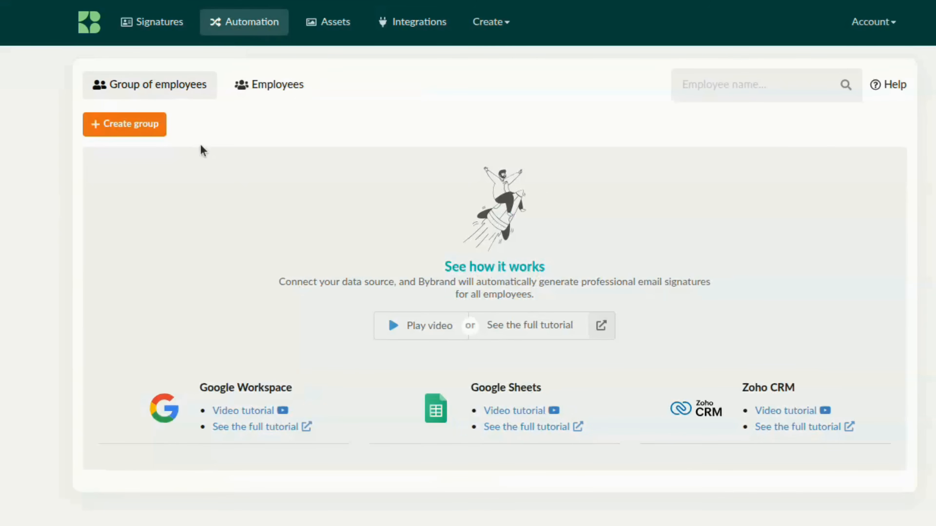
{"action": "left_click", "coordinate": [129, 127]}
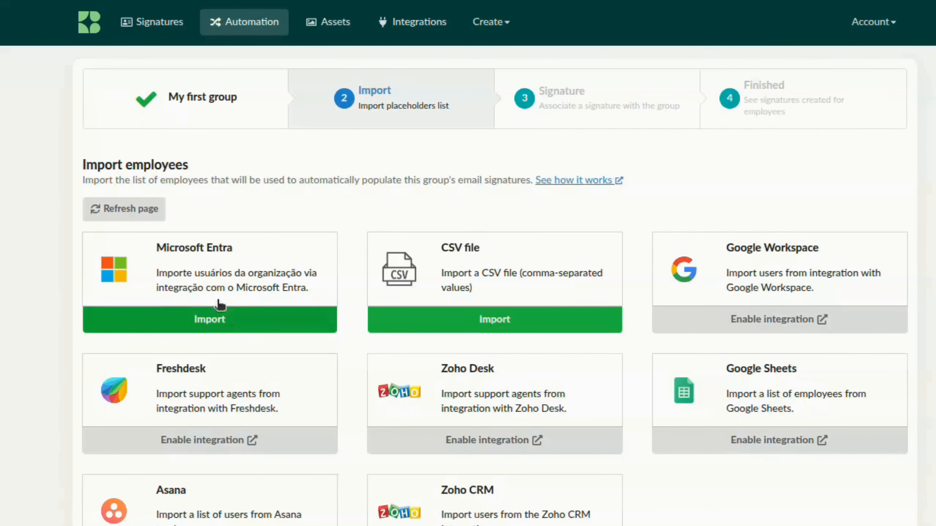
{"action": "left_click", "coordinate": [220, 320]}
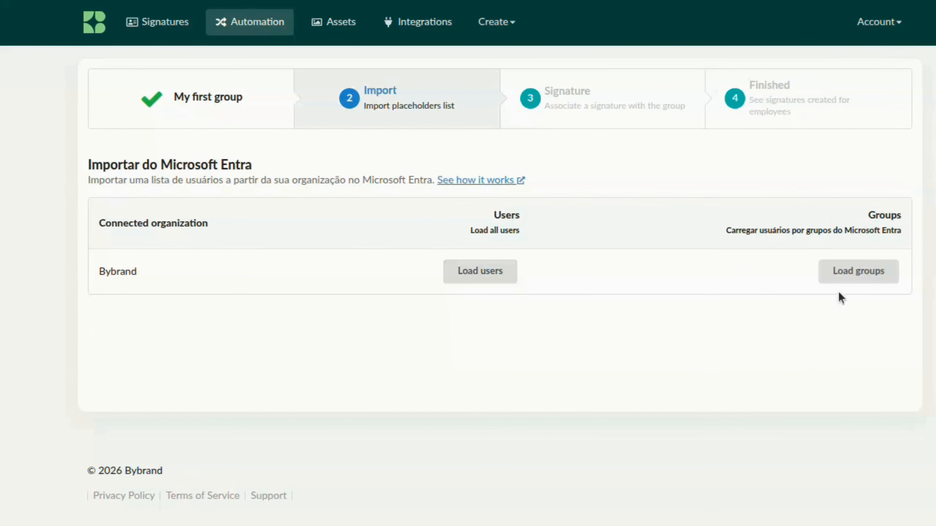
{"action": "left_click", "coordinate": [465, 271]}
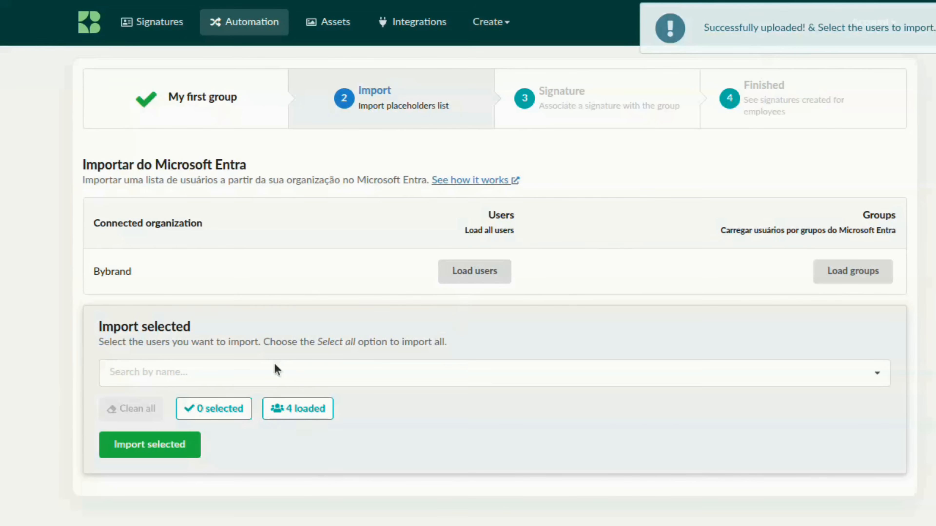
{"action": "left_click", "coordinate": [318, 372]}
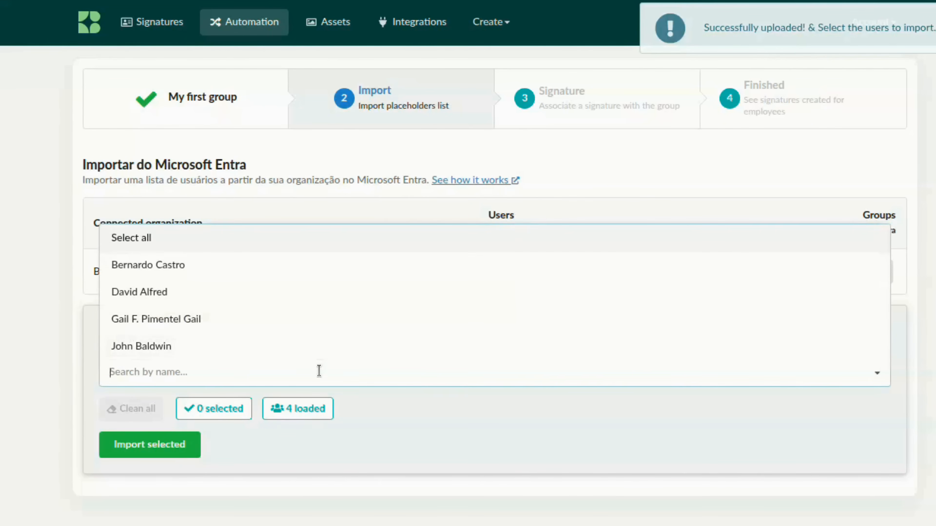
{"action": "left_click", "coordinate": [140, 294]}
{"action": "left_click", "coordinate": [141, 323]}
{"action": "left_click", "coordinate": [141, 345]}
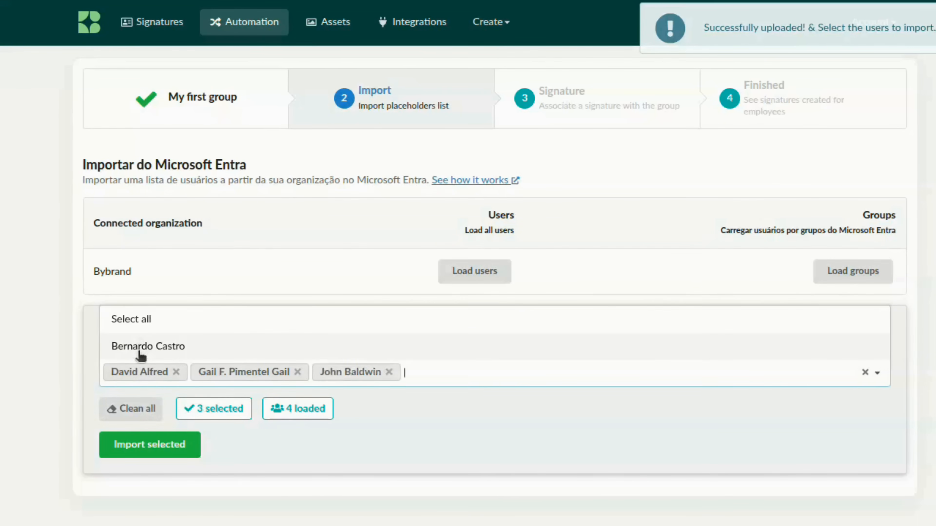
{"action": "left_click", "coordinate": [127, 408]}
Import all loaded Microsoft Entra users into the group using the Select all option.
{"action": "left_click", "coordinate": [143, 375]}
{"action": "left_click", "coordinate": [181, 241]}
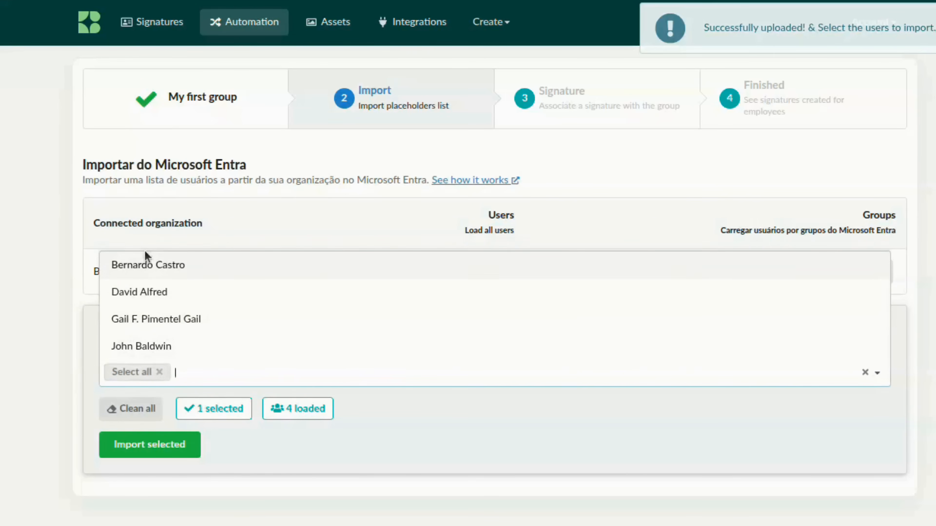
{"action": "left_click", "coordinate": [263, 444]}
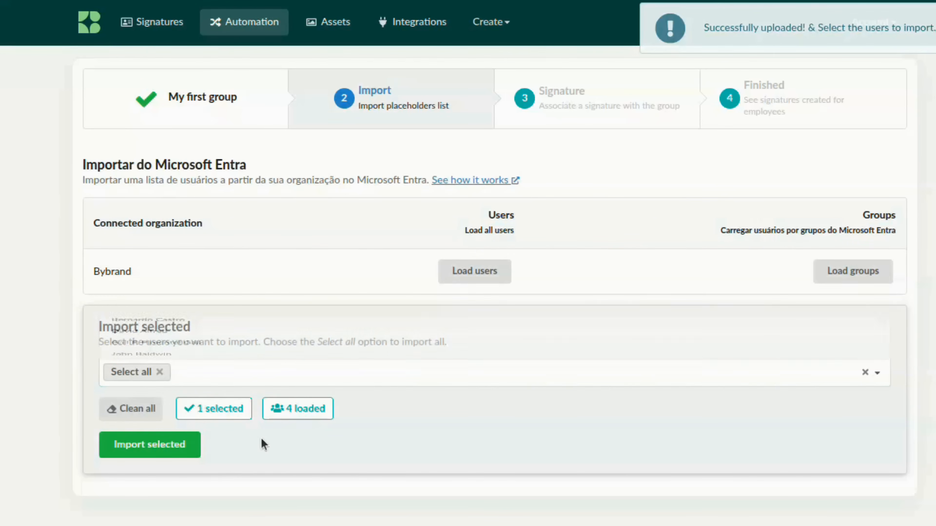
{"action": "left_click", "coordinate": [156, 447]}
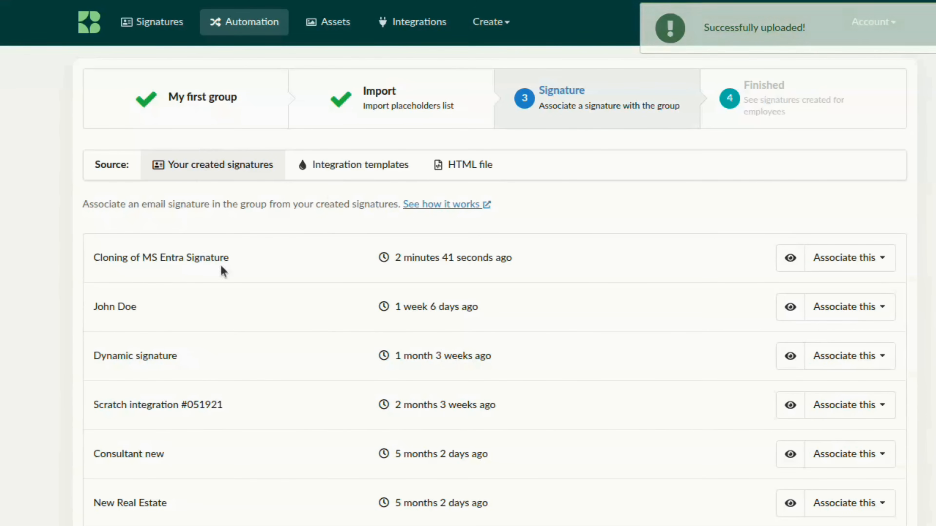
Preview the "Cloning of MS Entra Signature" template and check its placeholders across the full width.
{"action": "left_click", "coordinate": [790, 259]}
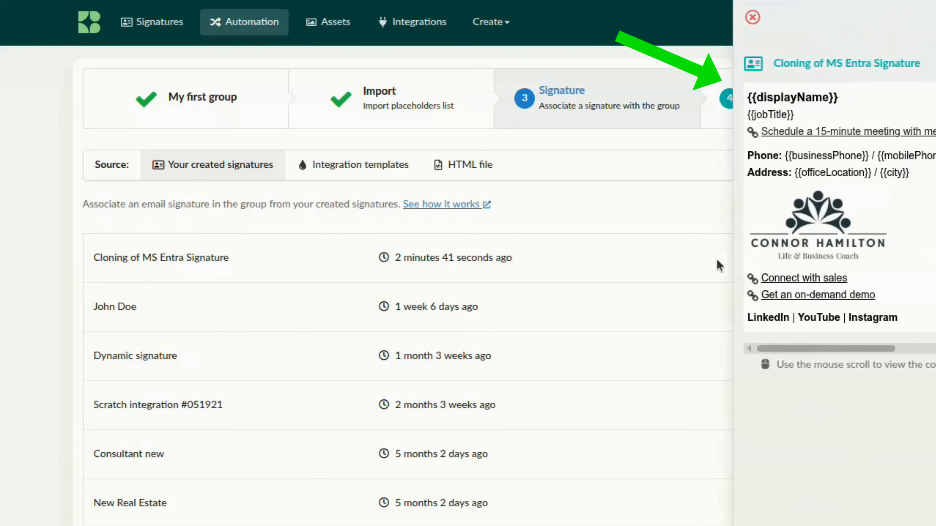
{"action": "scroll", "coordinate": [786, 201], "scroll_direction": "right", "scroll_amount": 3}
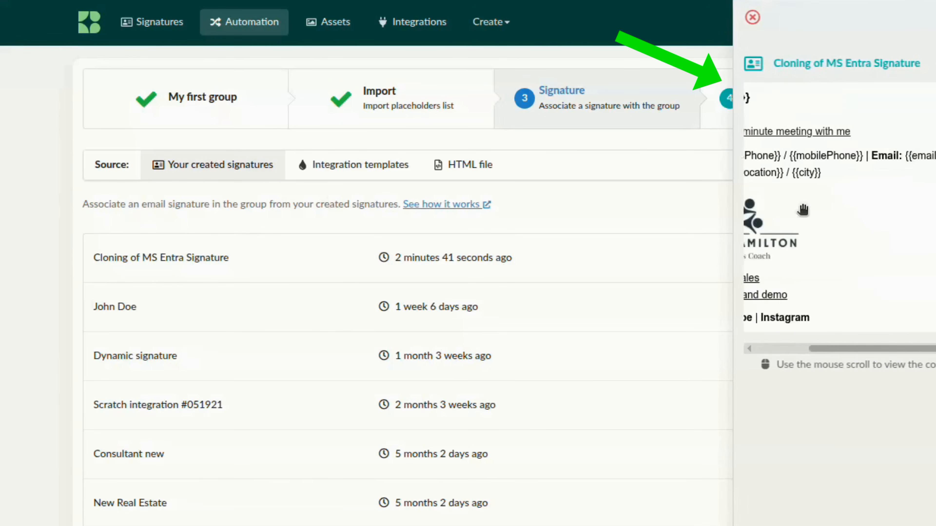
{"action": "scroll", "coordinate": [774, 214], "scroll_direction": "left", "scroll_amount": 3}
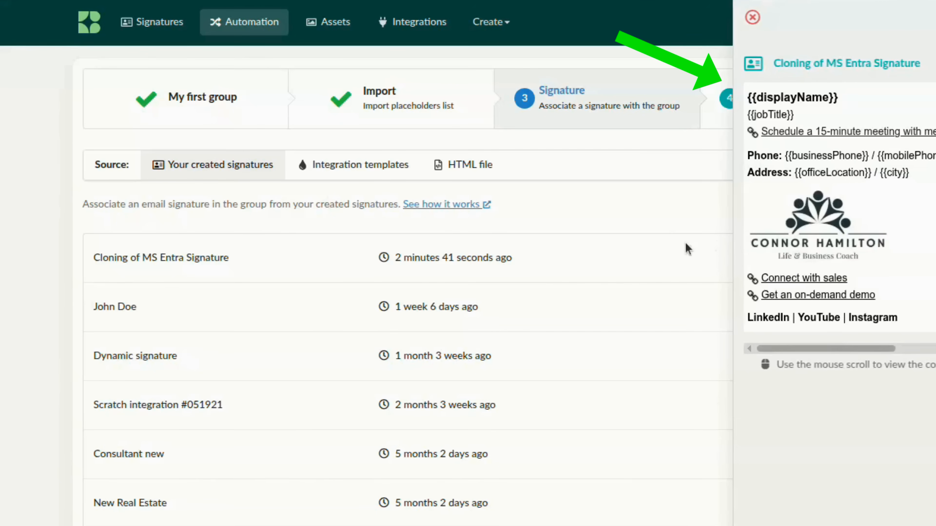
{"action": "left_click", "coordinate": [664, 225]}
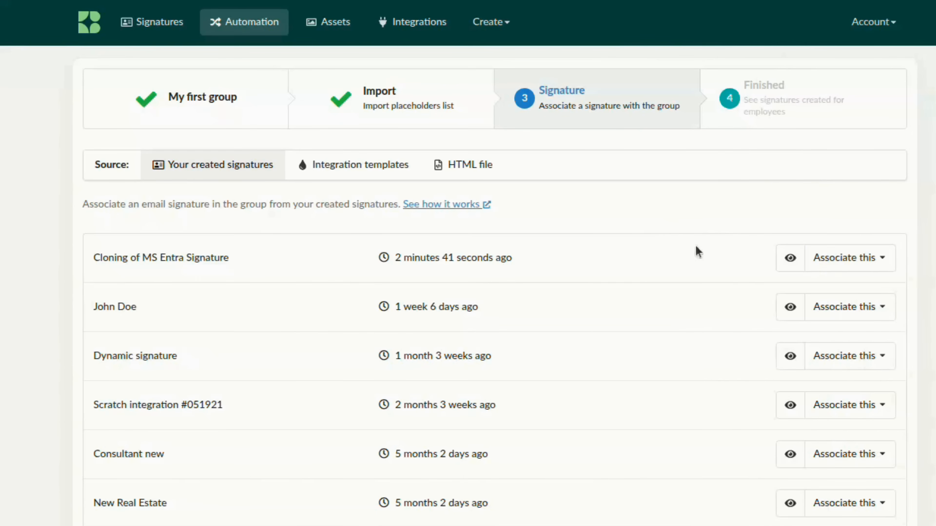
Associate the "Cloning of MS Entra Signature" template with the group and finish the group setup.
{"action": "left_click", "coordinate": [858, 260]}
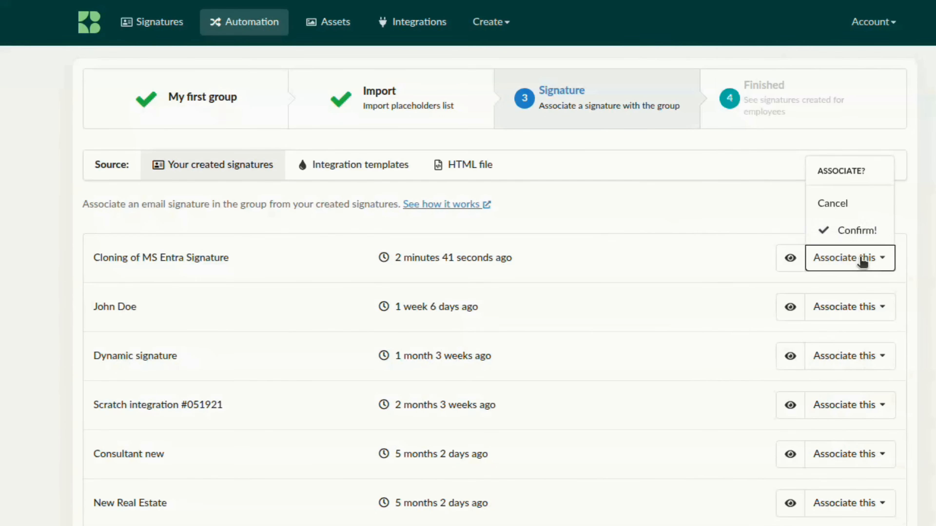
{"action": "left_click", "coordinate": [847, 229]}
{"action": "left_click", "coordinate": [507, 300]}
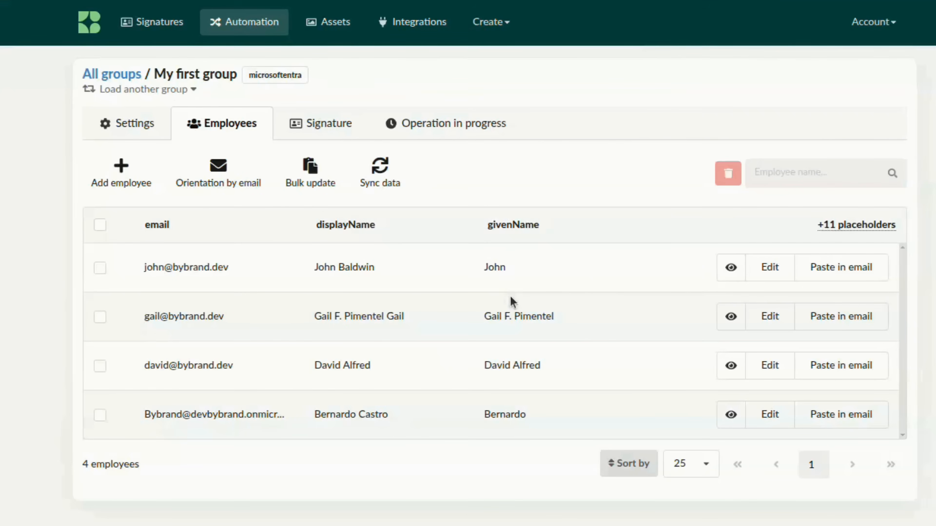
Preview the generated email signature of each imported employee in My first group.
{"action": "left_click", "coordinate": [724, 273]}
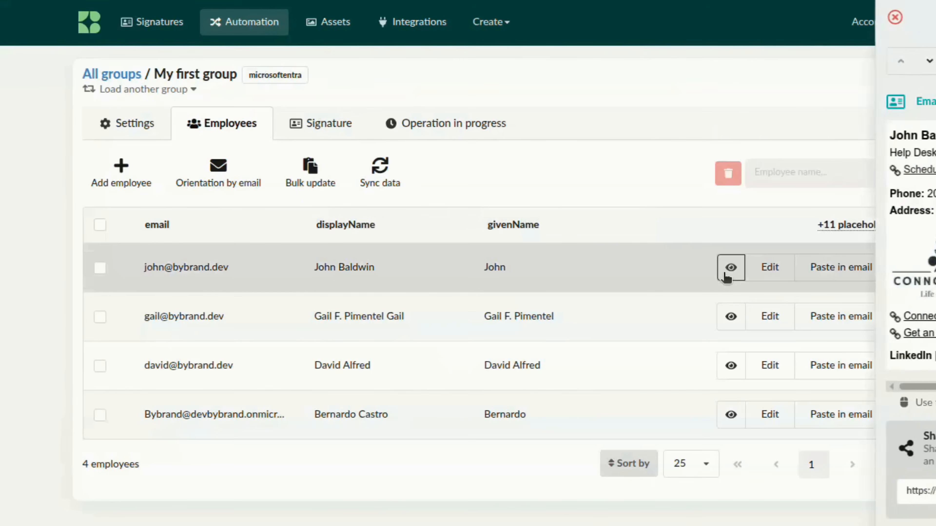
{"action": "left_click", "coordinate": [787, 61]}
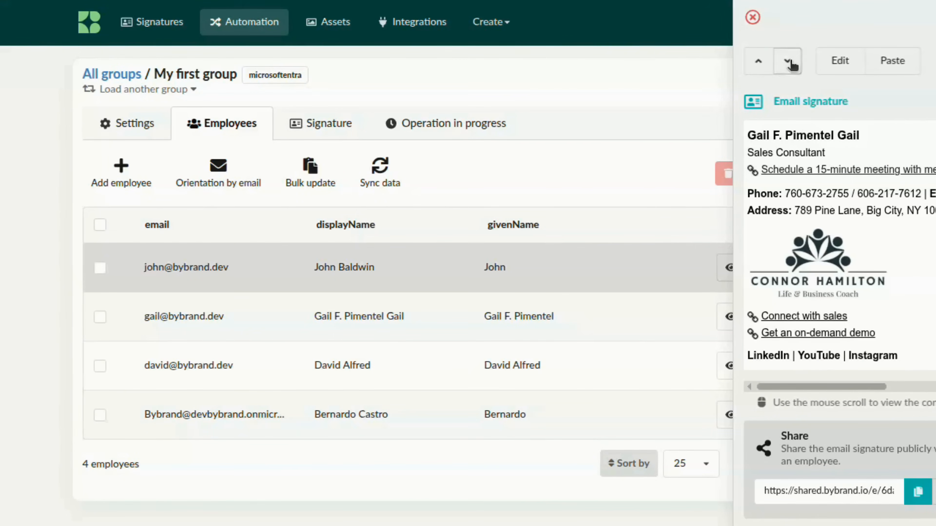
{"action": "left_click", "coordinate": [786, 61]}
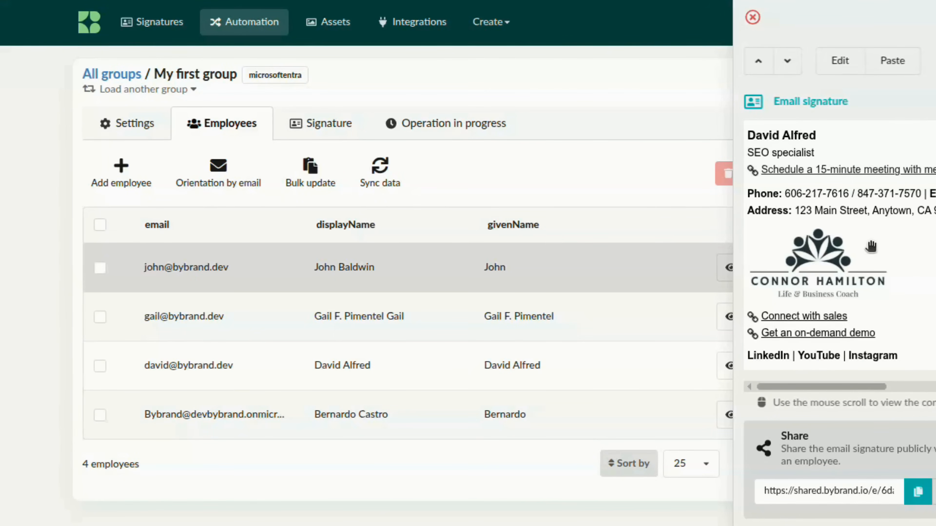
{"action": "left_click", "coordinate": [787, 61]}
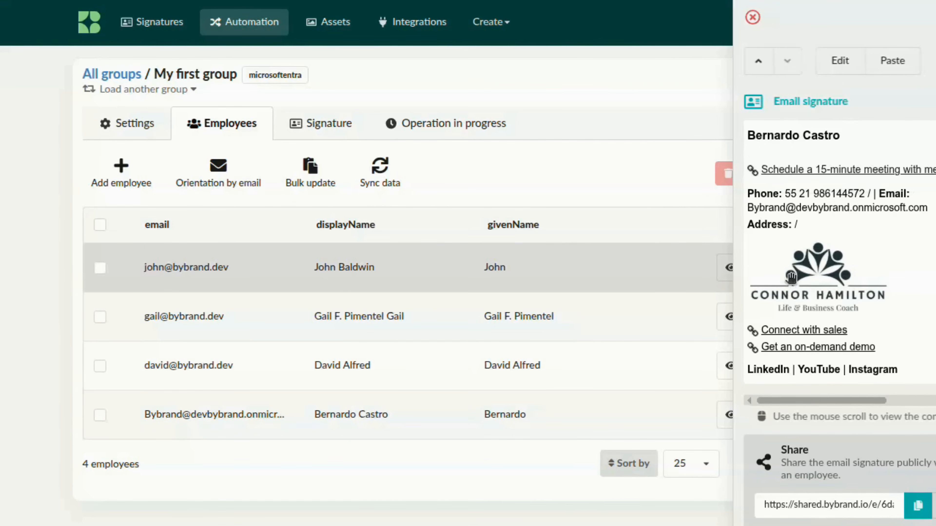
{"action": "left_click", "coordinate": [523, 201]}
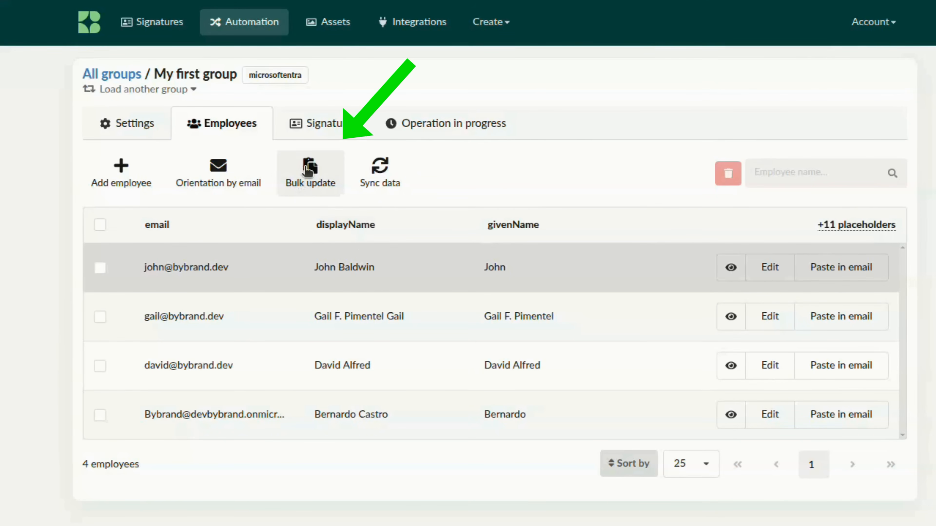
Open the group's Outlook Add-in deployment instructions and download the manifest.xml file.
{"action": "left_click", "coordinate": [309, 168]}
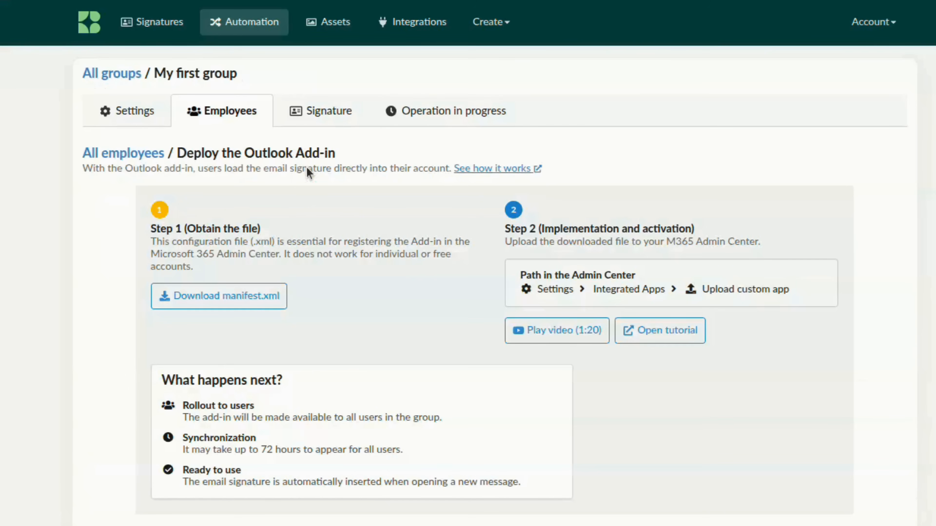
{"action": "scroll", "coordinate": [362, 211], "scroll_direction": "down", "scroll_amount": 3}
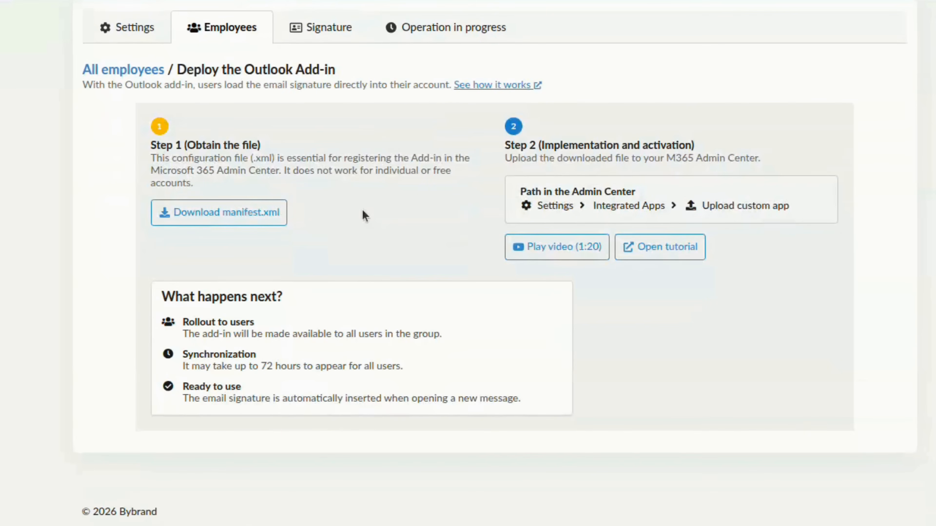
{"action": "scroll", "coordinate": [180, 220], "scroll_direction": "up", "scroll_amount": 3}
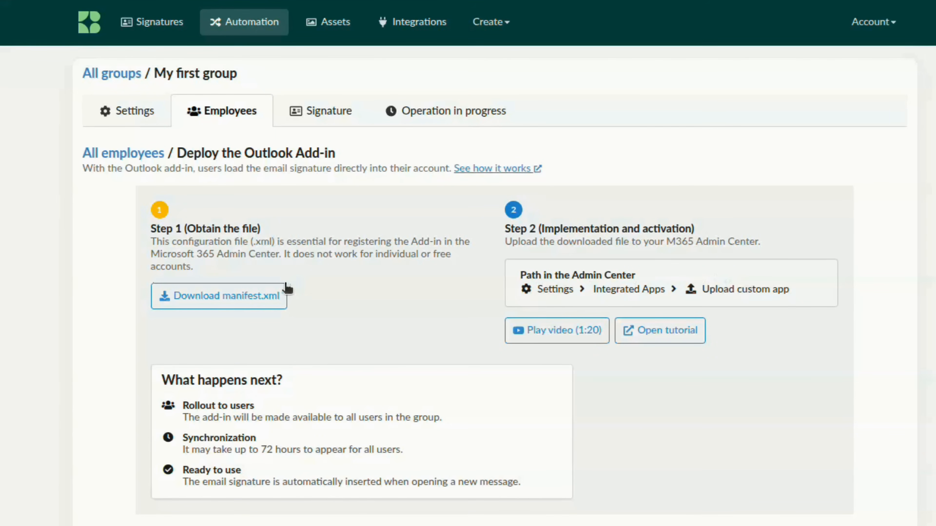
{"action": "left_click", "coordinate": [239, 294]}
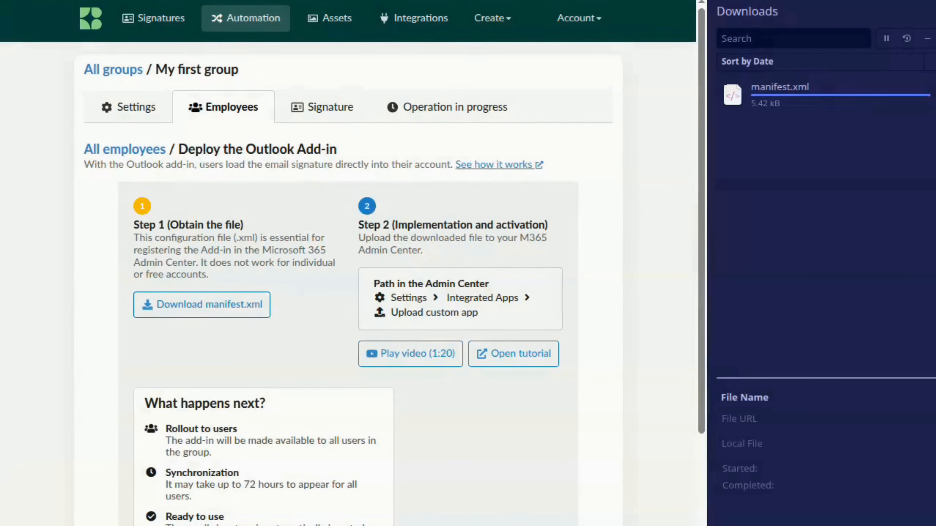
Close the downloads list and switch to the Microsoft 365 admin center, opening its Integrated apps settings.
{"action": "left_click", "coordinate": [934, 41]}
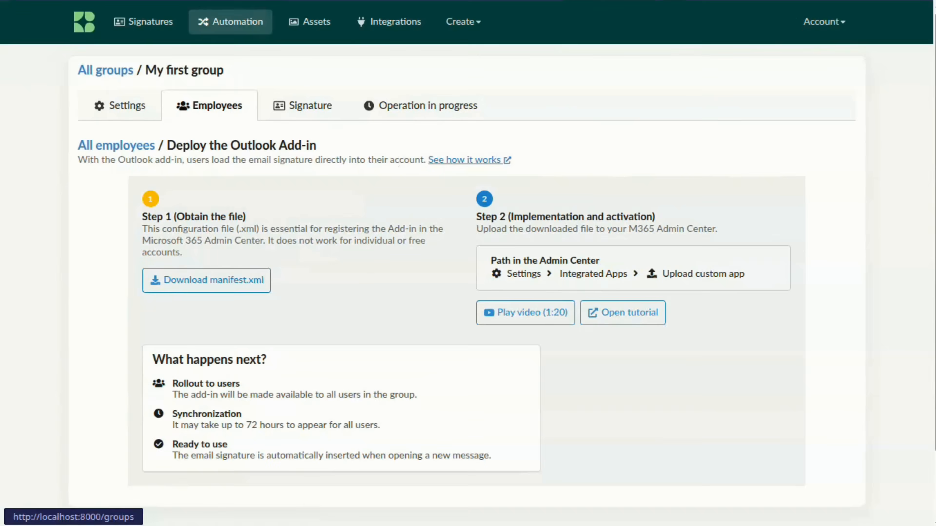
{"action": "left_click", "coordinate": [221, 1]}
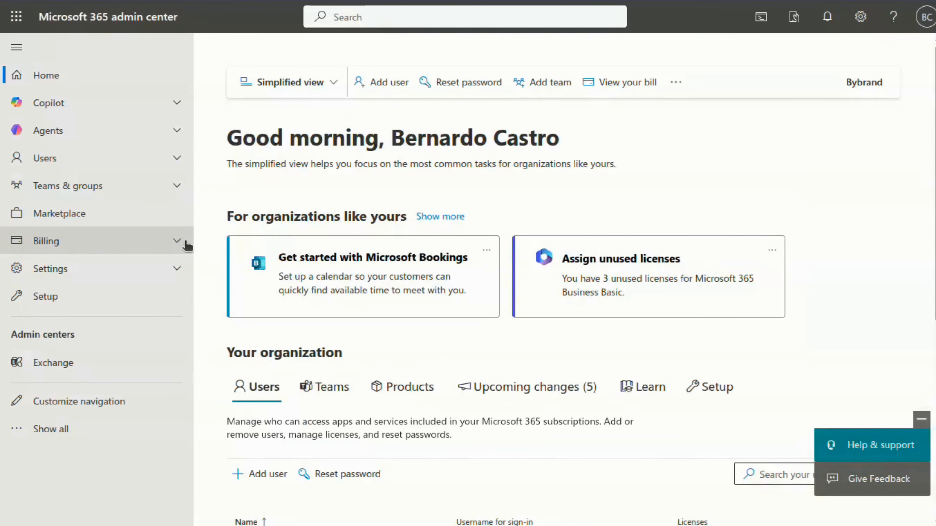
{"action": "left_click", "coordinate": [176, 263]}
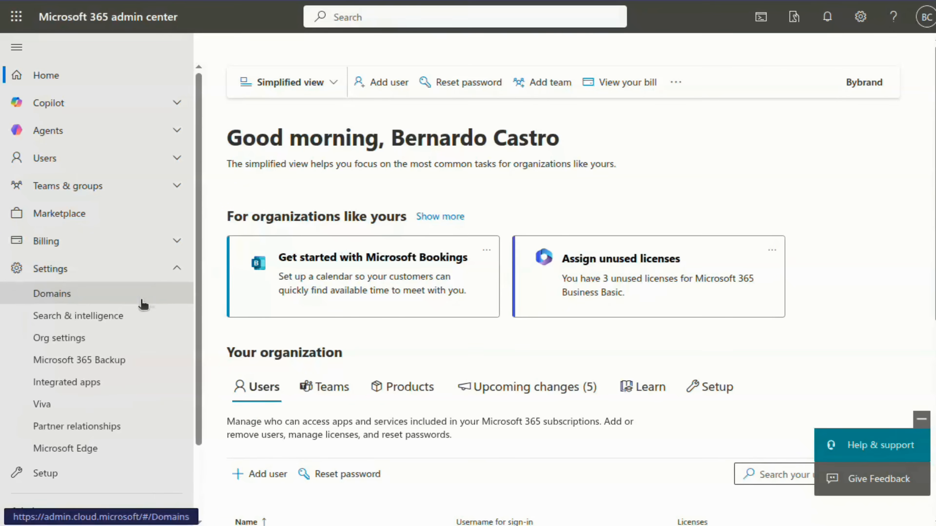
{"action": "left_click", "coordinate": [77, 383]}
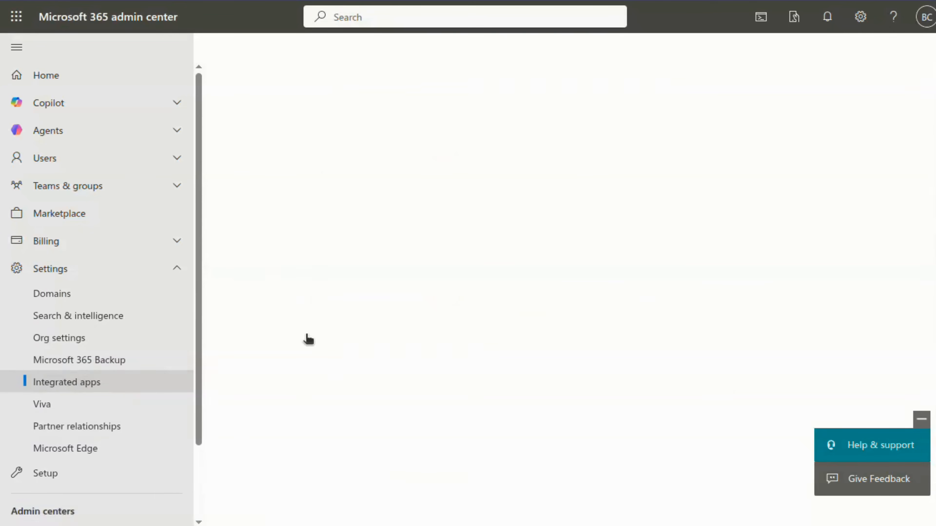
Start a custom app upload of type Office Add-in and supply the downloaded manifest.xml from the device.
{"action": "scroll", "coordinate": [416, 380], "scroll_direction": "down", "scroll_amount": 5}
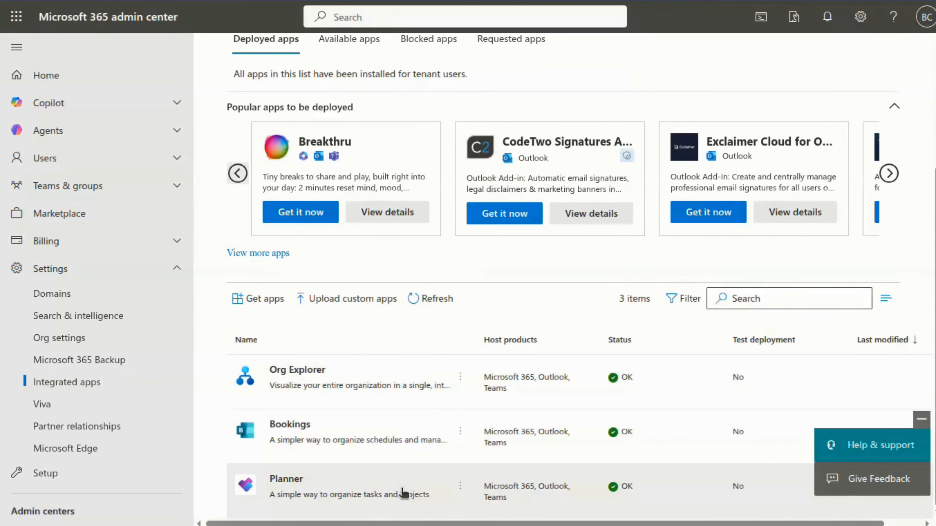
{"action": "left_click", "coordinate": [355, 298]}
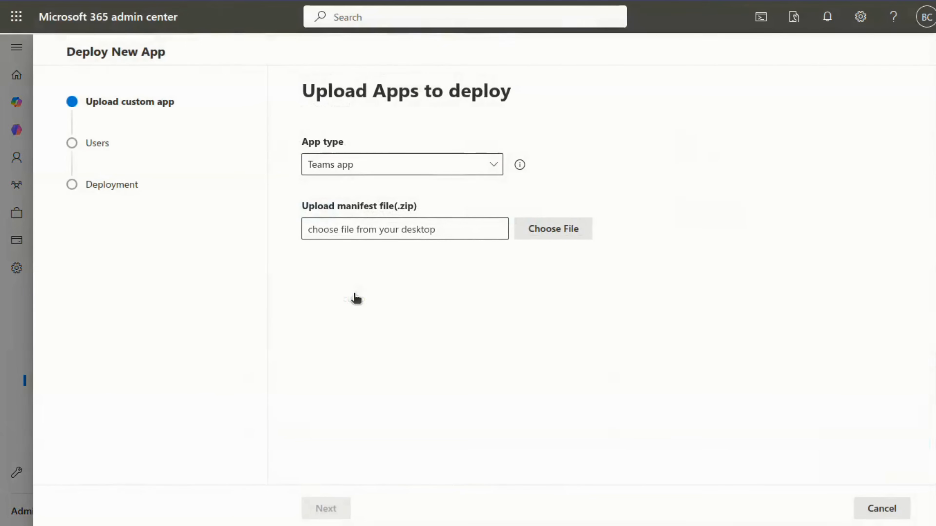
{"action": "left_click", "coordinate": [381, 165]}
{"action": "left_click", "coordinate": [357, 186]}
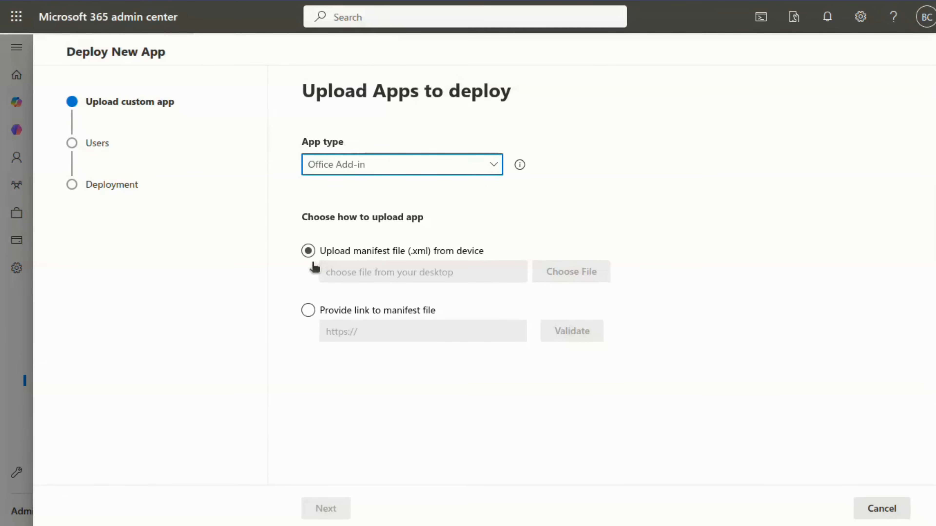
{"action": "left_click", "coordinate": [309, 251]}
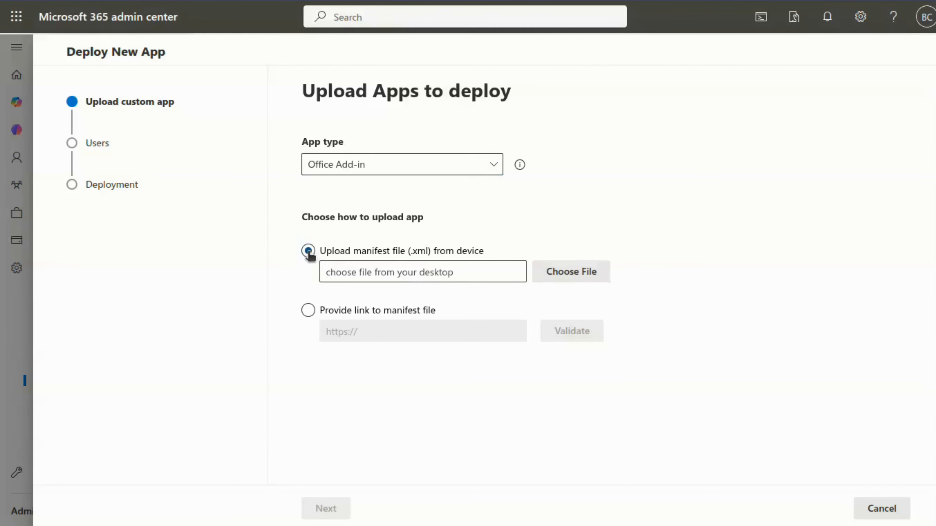
{"action": "left_click", "coordinate": [531, 278]}
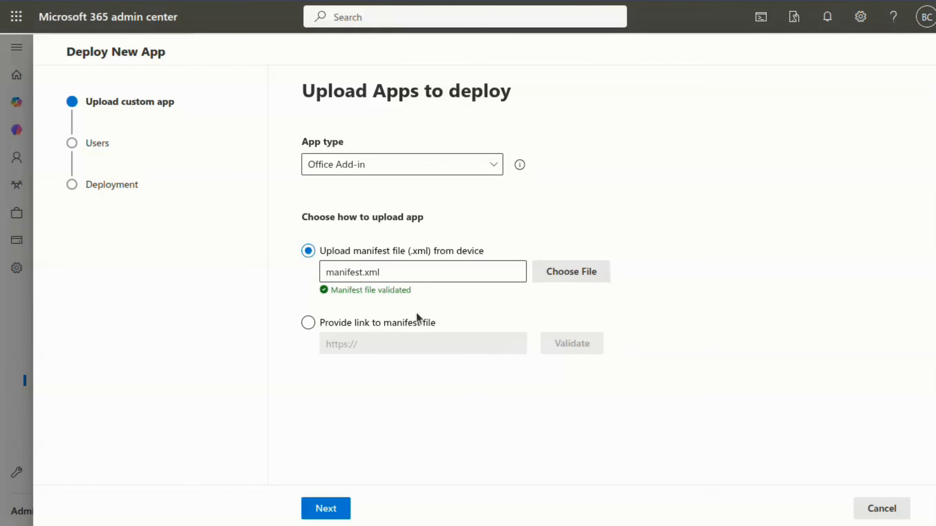
{"action": "left_click", "coordinate": [331, 509]}
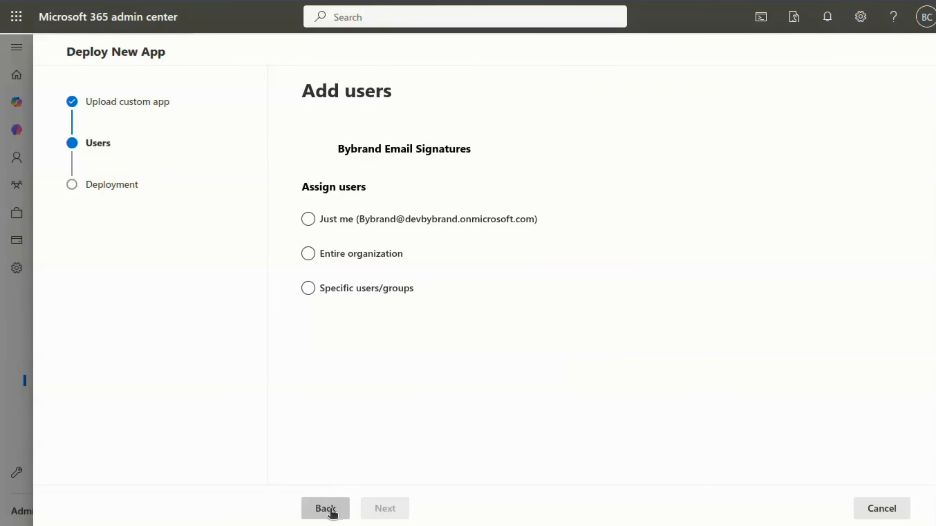
Assign the Bybrand Email Signatures add-in to the entire organization and continue to the permissions stage.
{"action": "left_click", "coordinate": [328, 287]}
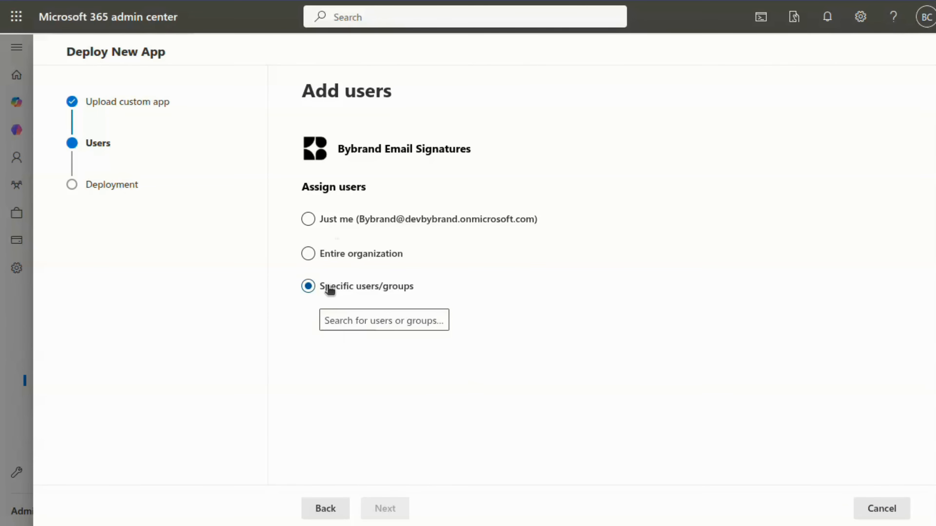
{"action": "left_click", "coordinate": [329, 254]}
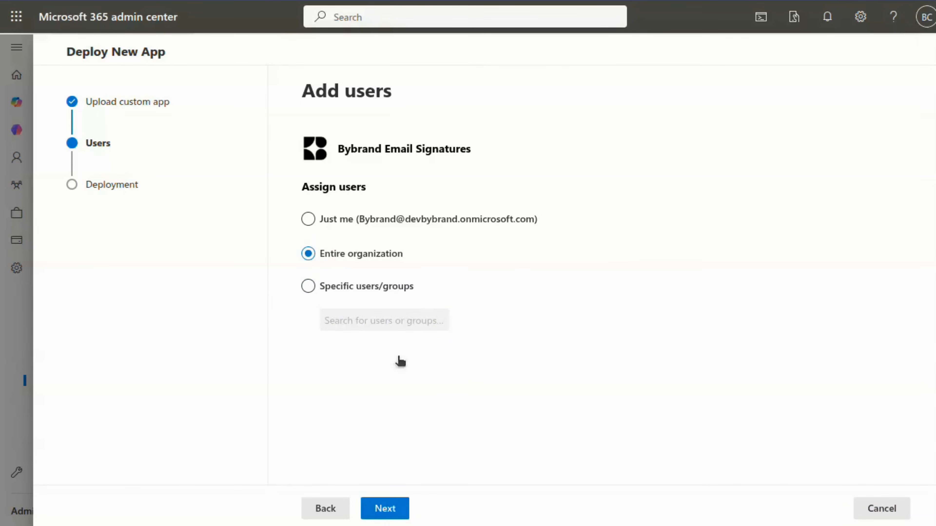
{"action": "left_click", "coordinate": [385, 509]}
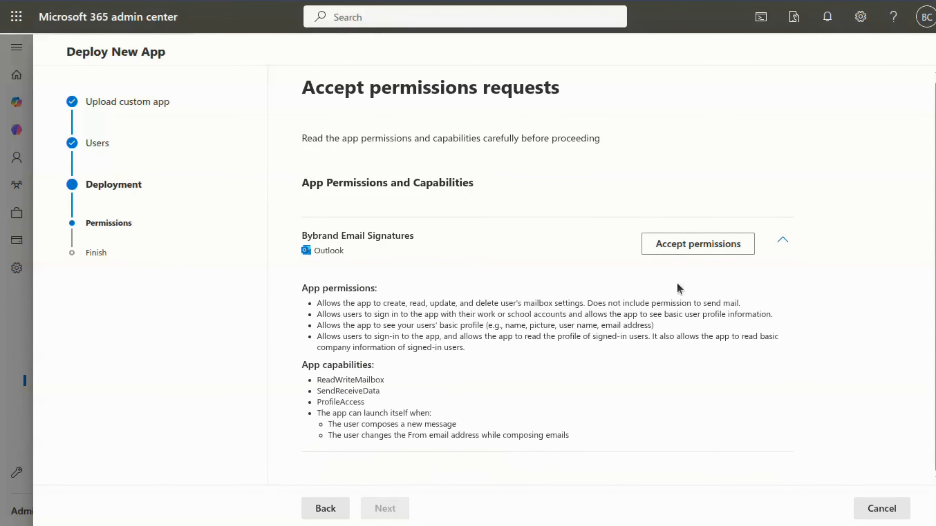
Accept the permissions requested by the Bybrand Outlook Add-in for the organization and continue to the deployment review.
{"action": "left_click", "coordinate": [699, 245]}
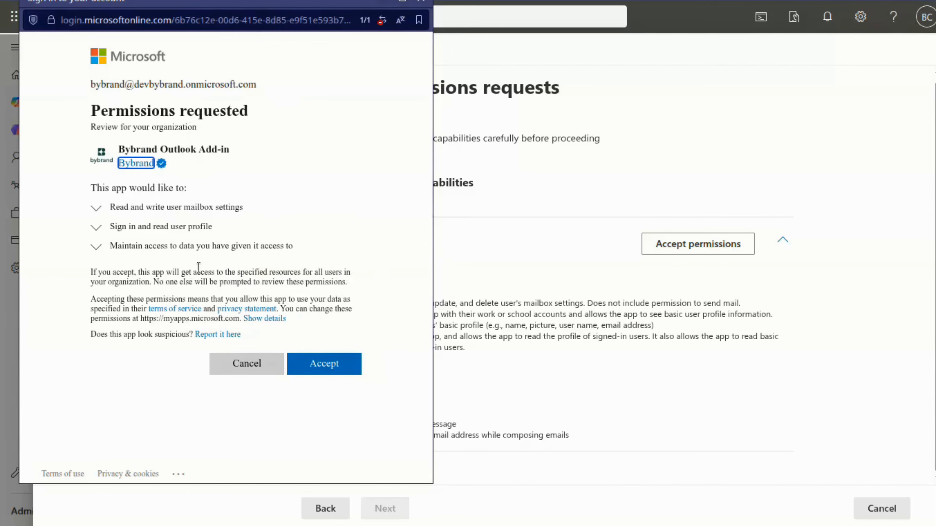
{"action": "left_click", "coordinate": [323, 364]}
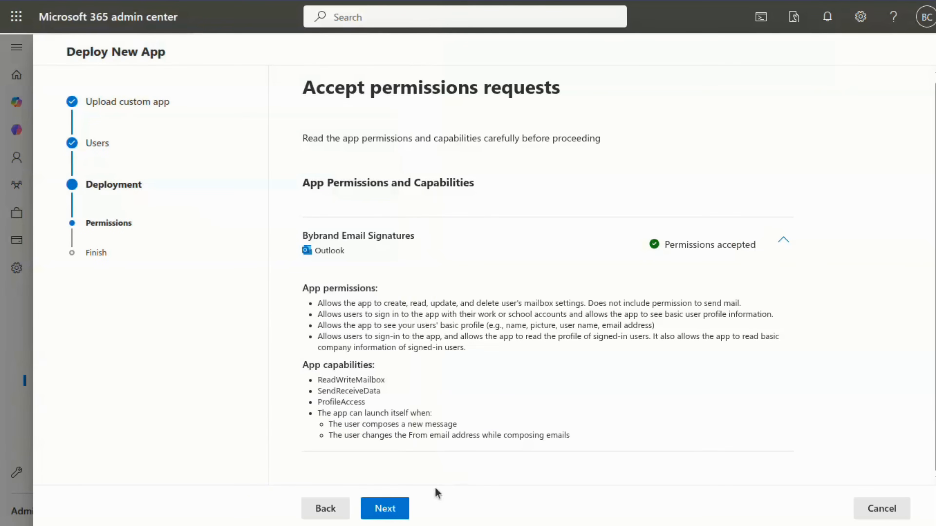
{"action": "left_click", "coordinate": [383, 507]}
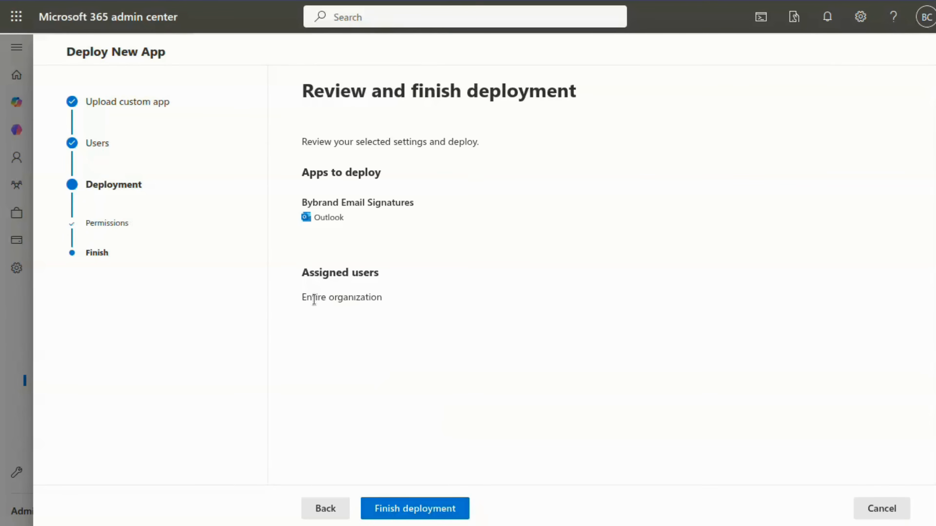
Finish deploying Bybrand Email Signatures, check the notice on how long it takes to appear, and close the deployment wizard.
{"action": "left_click", "coordinate": [424, 509]}
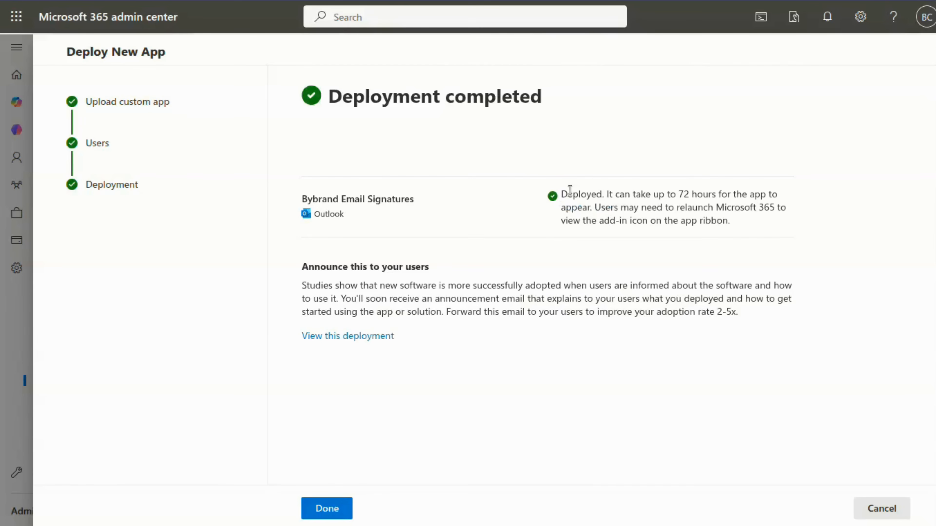
{"action": "left_click_drag", "start_coordinate": [561, 190], "coordinate": [774, 196]}
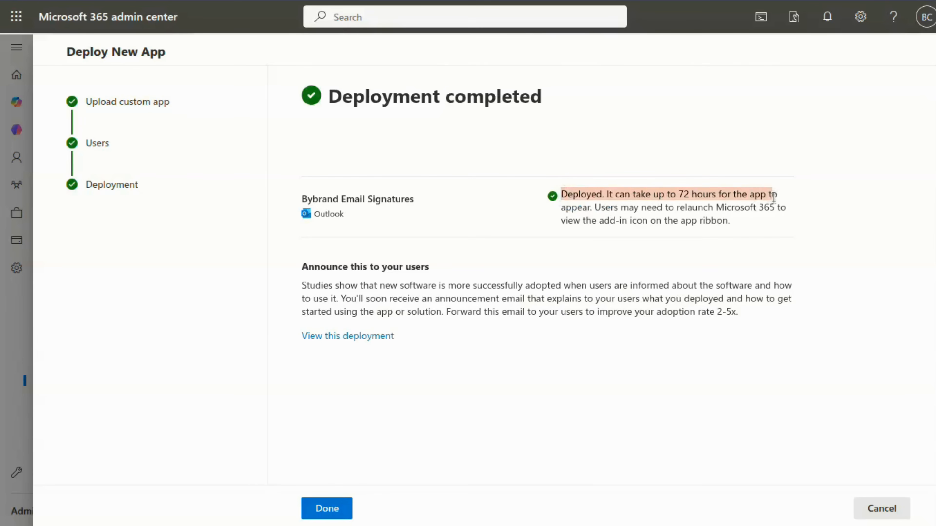
{"action": "left_click", "coordinate": [330, 508]}
Open the deployed Bybrand Email Signatures app's details and review its status, host product and assigned users.
{"action": "scroll", "coordinate": [369, 424], "scroll_direction": "down", "scroll_amount": 1}
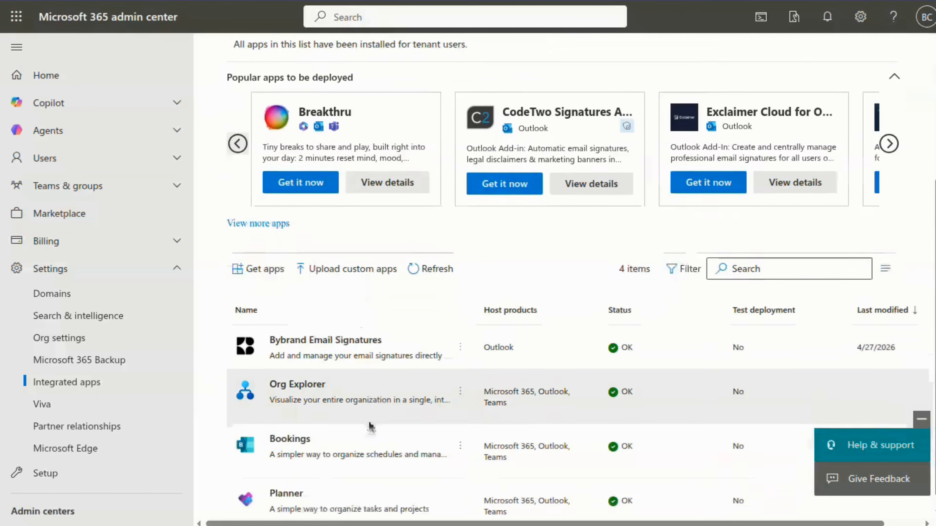
{"action": "left_click", "coordinate": [307, 325]}
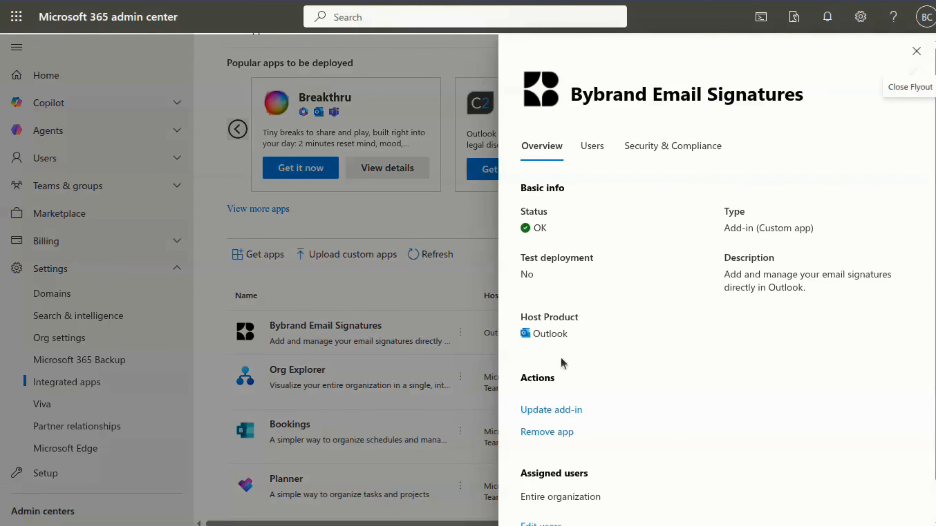
{"action": "scroll", "coordinate": [732, 356], "scroll_direction": "down", "scroll_amount": 1}
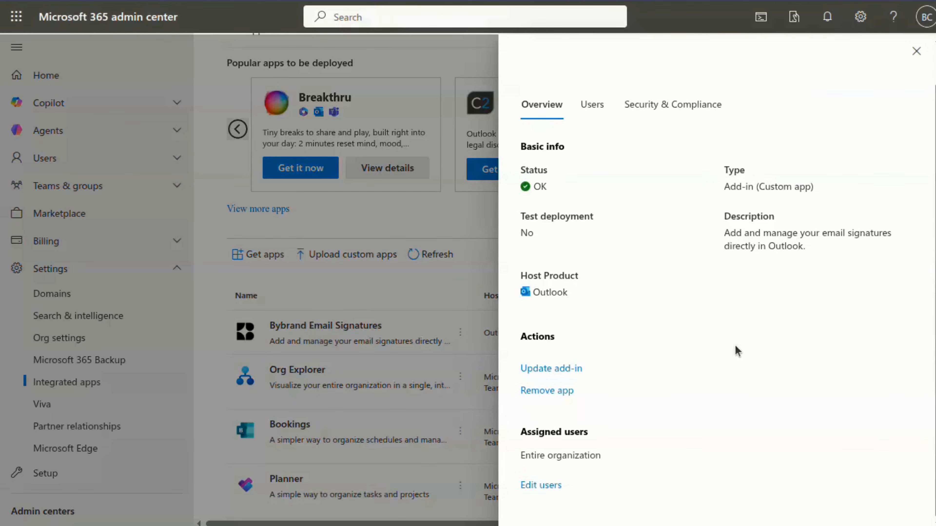
{"action": "scroll", "coordinate": [736, 351], "scroll_direction": "up", "scroll_amount": 1}
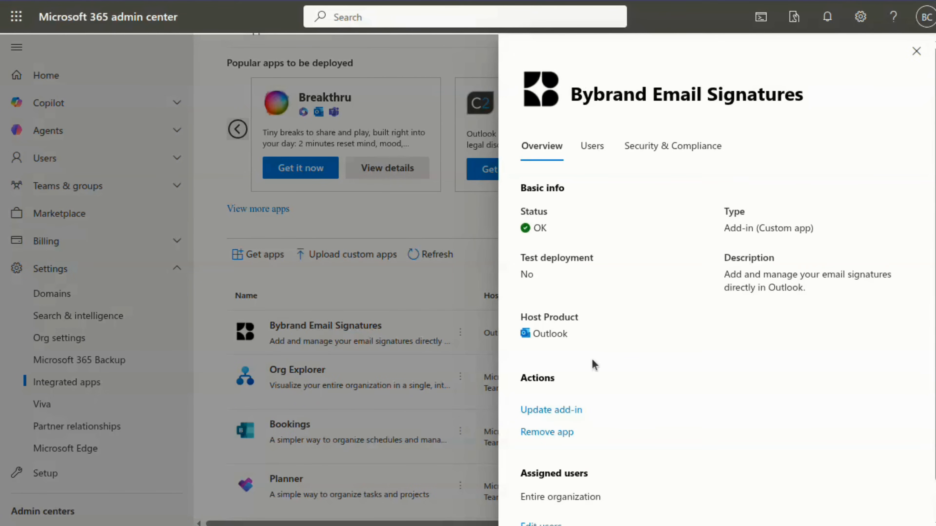